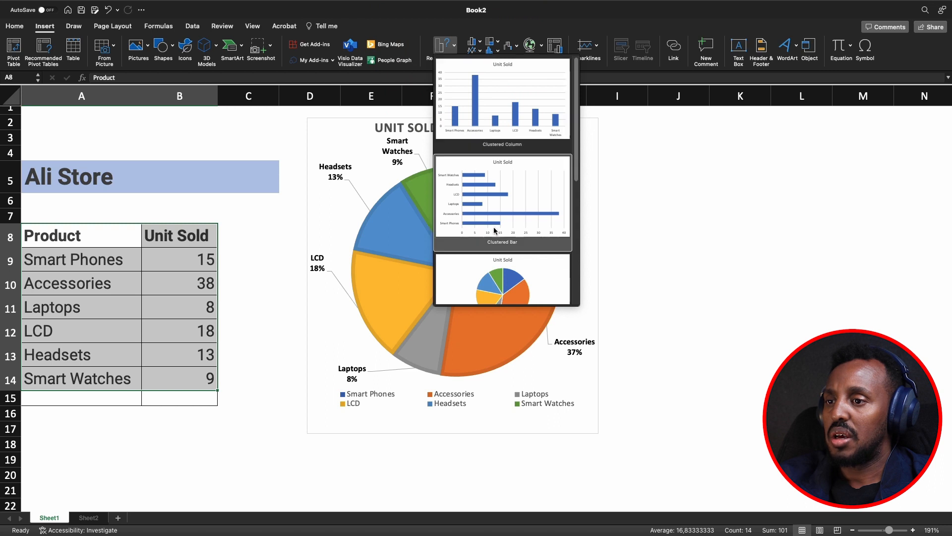
Step: Insert a doughnut chart from the selected Product and Unit Sold data
{"action": "scroll", "coordinate": [511, 233], "scroll_direction": "up", "scroll_amount": 3}
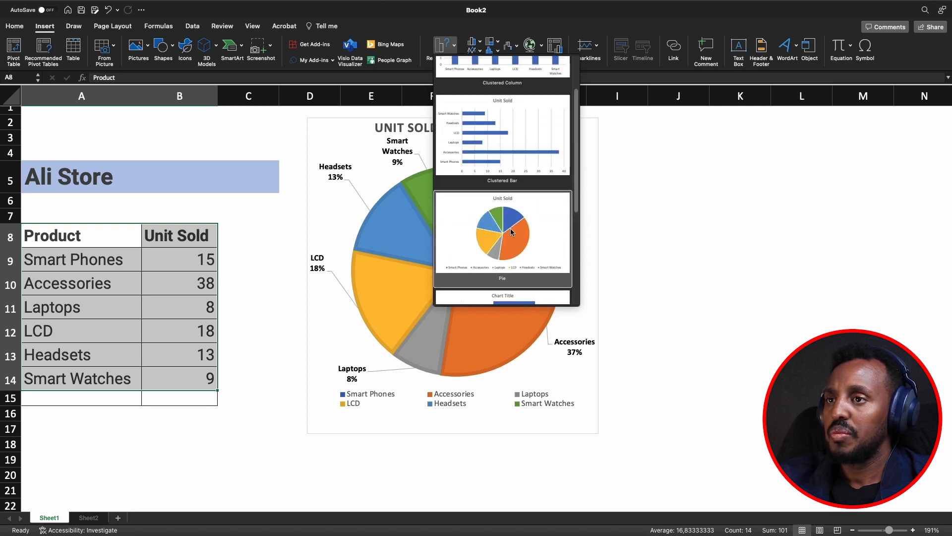
{"action": "left_click", "coordinate": [527, 22]}
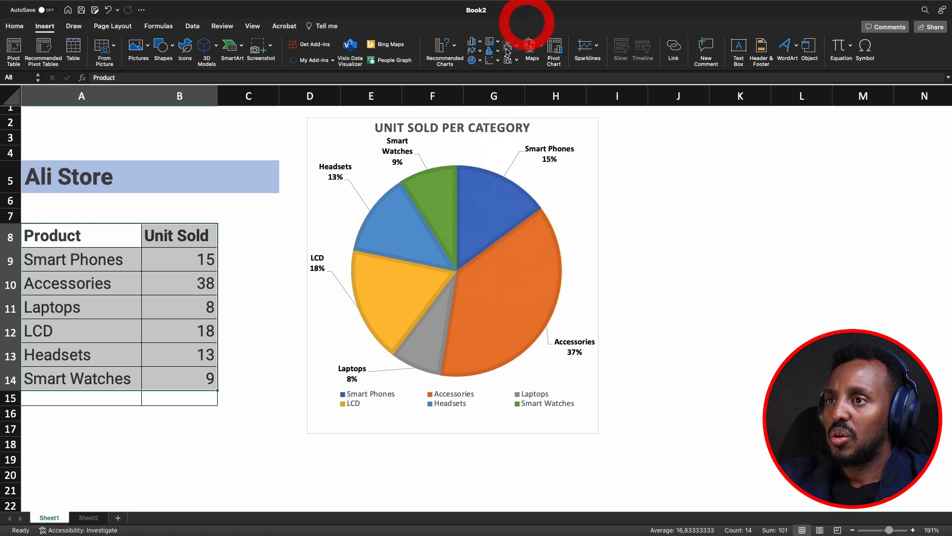
{"action": "left_click", "coordinate": [481, 61]}
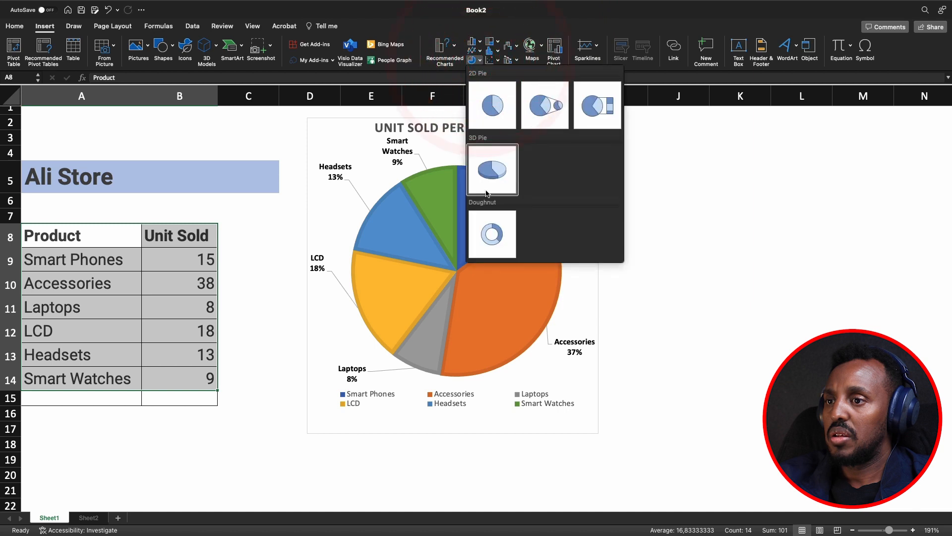
{"action": "left_click", "coordinate": [487, 229]}
Step: Place the doughnut chart beside the pie chart and enlarge both its frame and its ring
{"action": "left_click_drag", "start_coordinate": [585, 203], "coordinate": [818, 120]}
{"action": "left_click_drag", "start_coordinate": [768, 324], "coordinate": [768, 397]}
{"action": "left_click", "coordinate": [671, 352]}
{"action": "left_click_drag", "start_coordinate": [663, 365], "coordinate": [680, 347]}
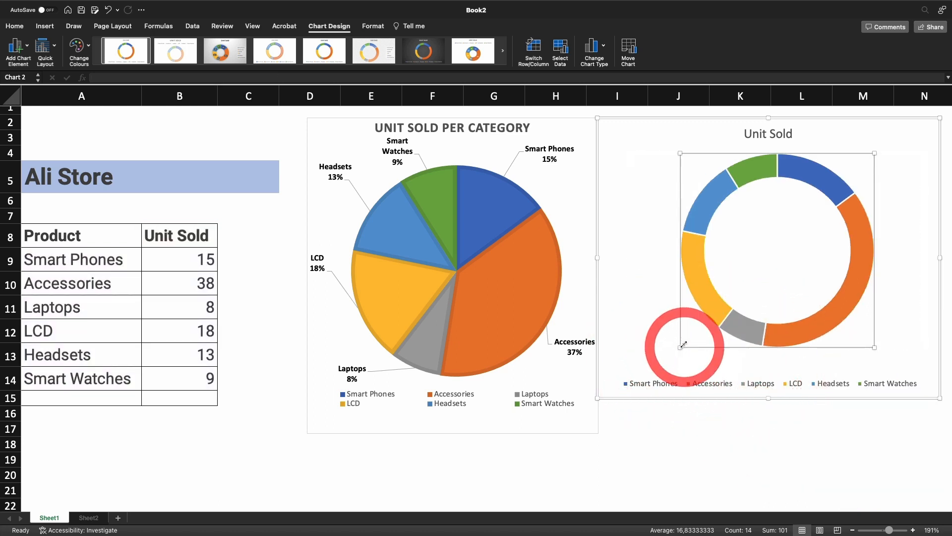
Step: Apply the grey gradient style with percentage labels to the doughnut chart and pull the Headsets, LCD and Laptops labels outside the ring
{"action": "left_click", "coordinate": [228, 52]}
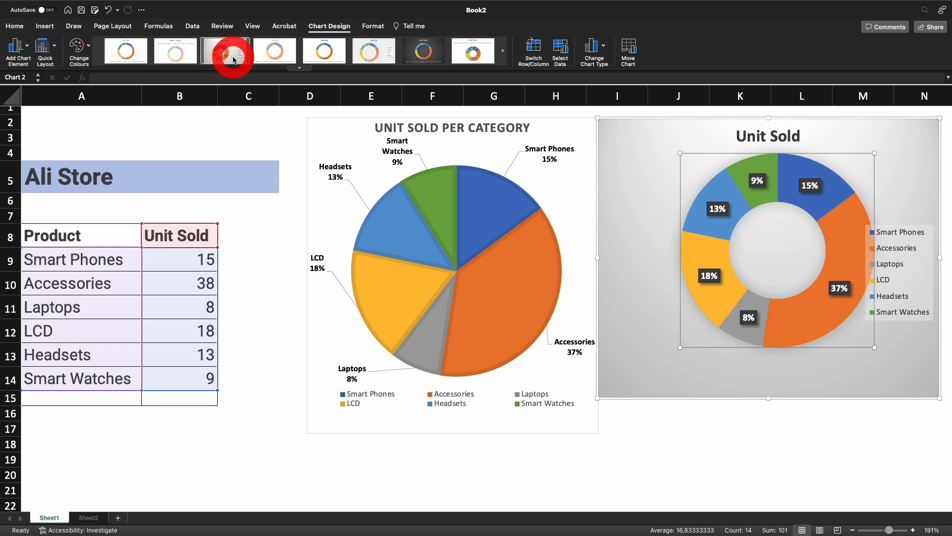
{"action": "left_click", "coordinate": [720, 207]}
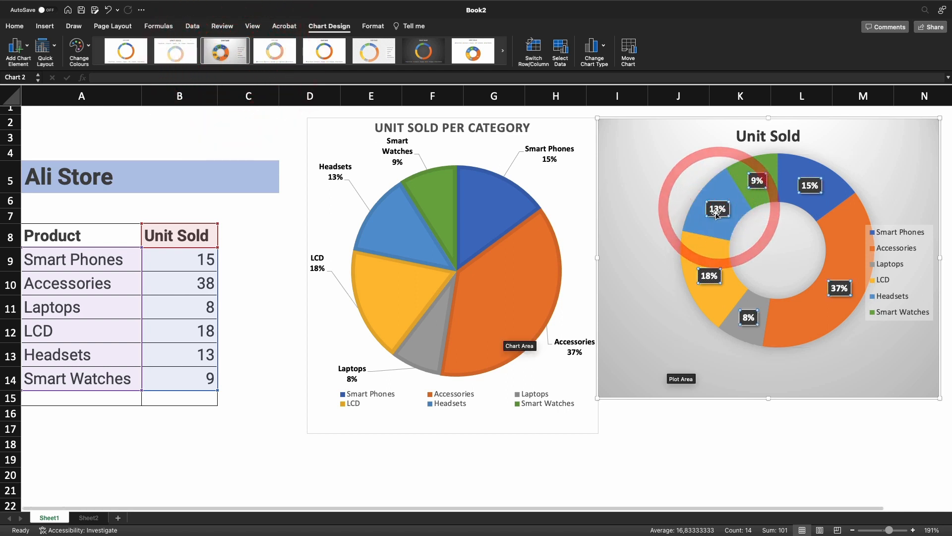
{"action": "left_click_drag", "start_coordinate": [709, 207], "coordinate": [666, 170]}
{"action": "left_click_drag", "start_coordinate": [667, 170], "coordinate": [659, 162]}
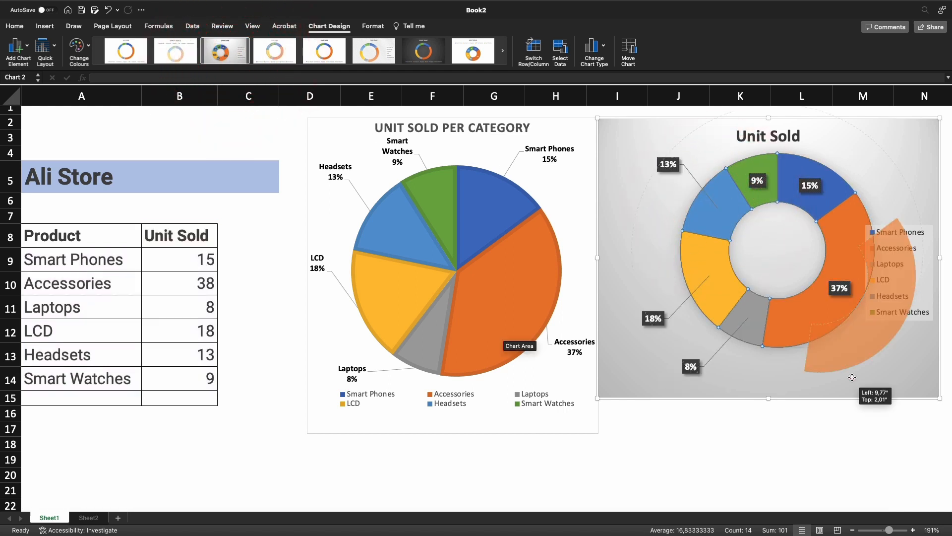
Step: Move the Accessories, Smart Phones and Smart Watches percentage labels outside the doughnut ring
{"action": "left_click_drag", "start_coordinate": [841, 300], "coordinate": [853, 379]}
{"action": "key", "text": "super+z"}
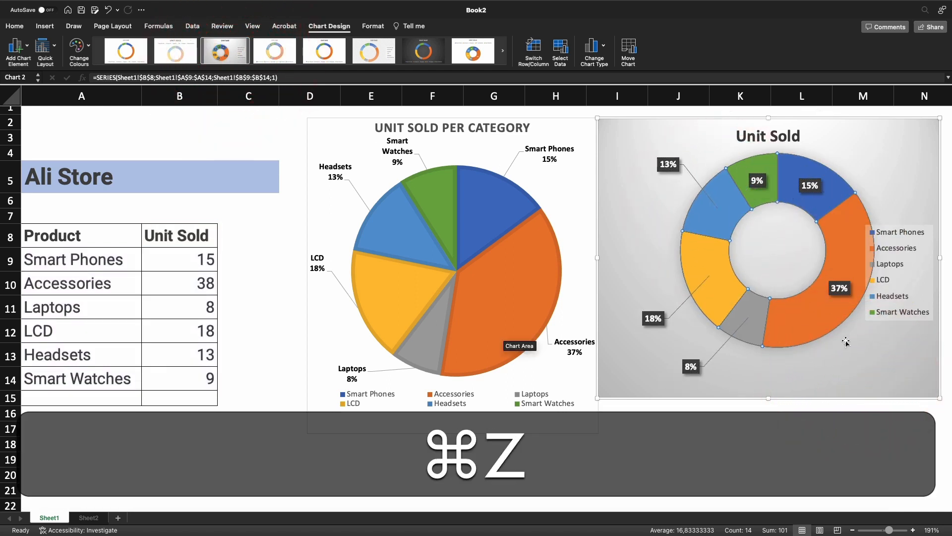
{"action": "left_click", "coordinate": [840, 298]}
{"action": "left_click_drag", "start_coordinate": [840, 298], "coordinate": [864, 350]}
{"action": "left_click", "coordinate": [819, 180]}
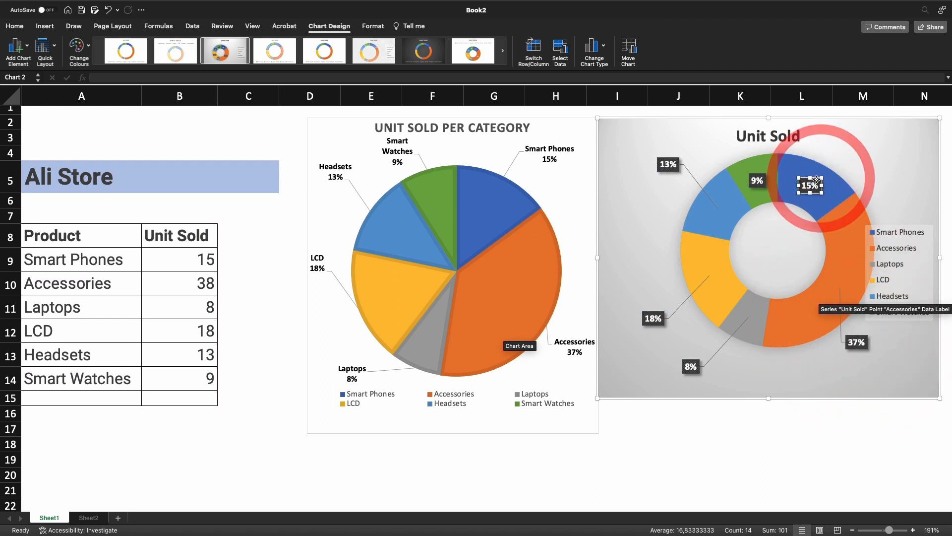
{"action": "left_click_drag", "start_coordinate": [833, 164], "coordinate": [864, 144]}
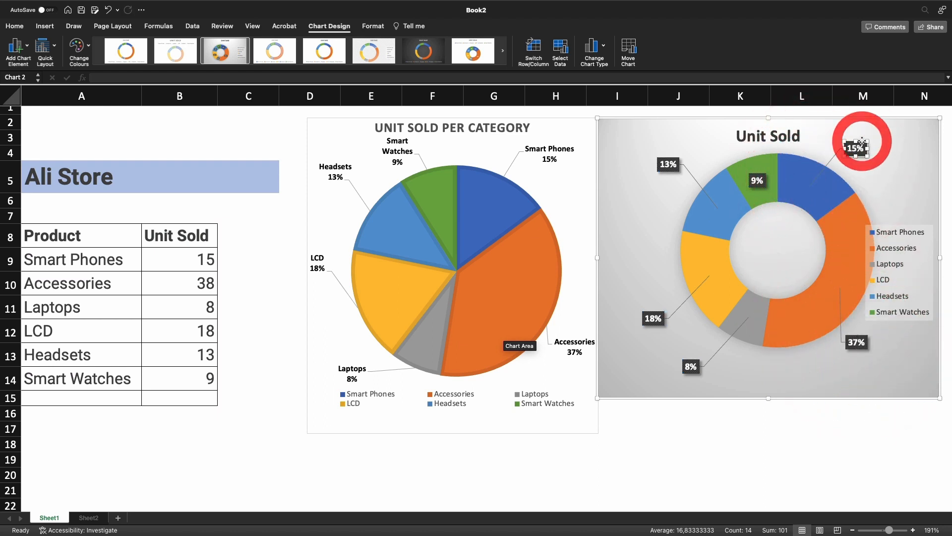
{"action": "left_click", "coordinate": [764, 174]}
{"action": "left_click", "coordinate": [756, 179]}
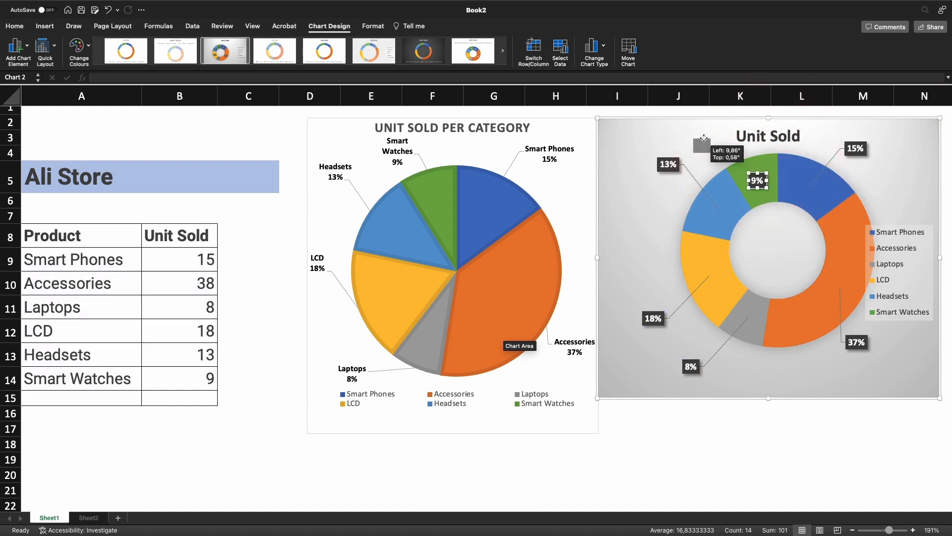
{"action": "left_click_drag", "start_coordinate": [706, 140], "coordinate": [705, 141]}
Step: Change the doughnut chart's title to "Unit Sold per Category"
{"action": "left_click", "coordinate": [767, 131]}
{"action": "left_click", "coordinate": [791, 132]}
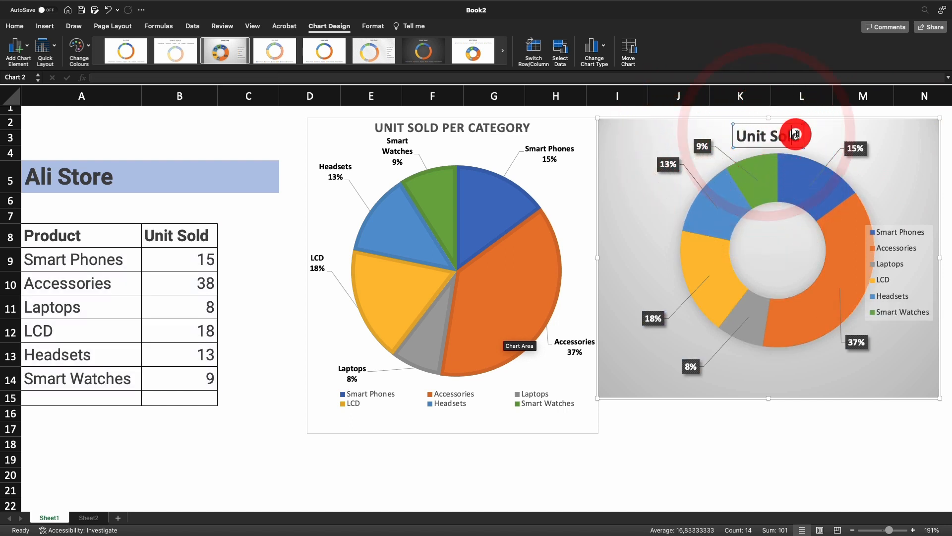
{"action": "type", "text": "per"}
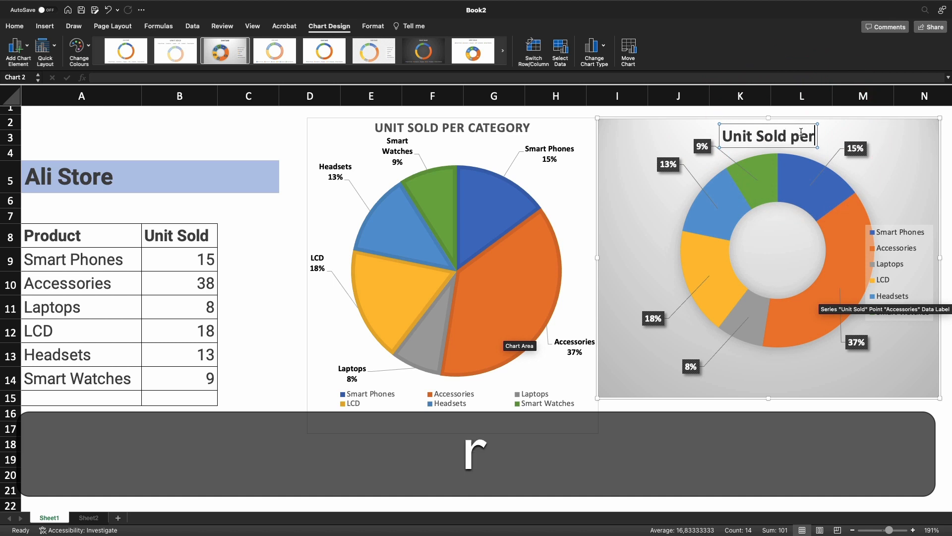
{"action": "type", "text": " categ"}
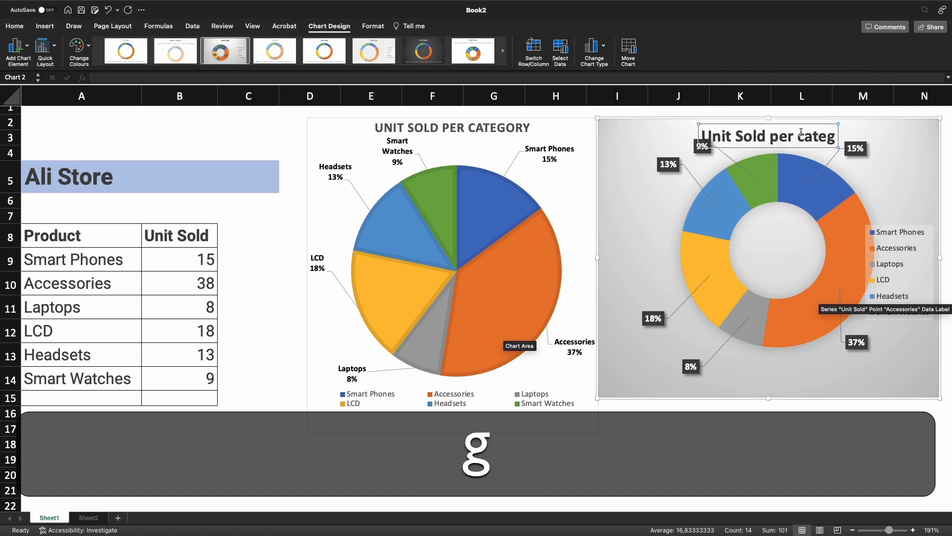
{"action": "type", "text": "ory"}
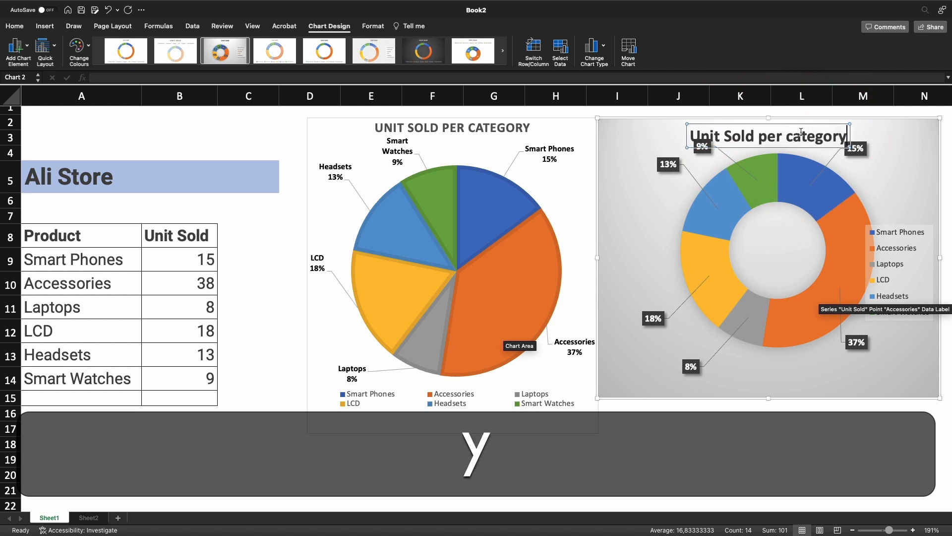
{"action": "left_click", "coordinate": [802, 132]}
{"action": "key", "text": "shift+BackSpace"}
{"action": "type", "text": "C"}
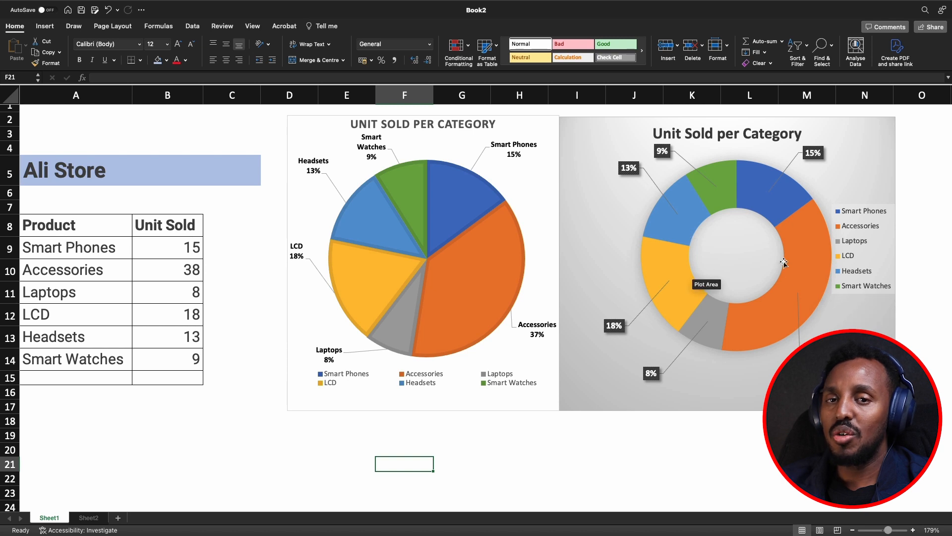
{"action": "left_click", "coordinate": [628, 170]}
{"action": "left_click", "coordinate": [633, 170]}
{"action": "left_click", "coordinate": [631, 170]}
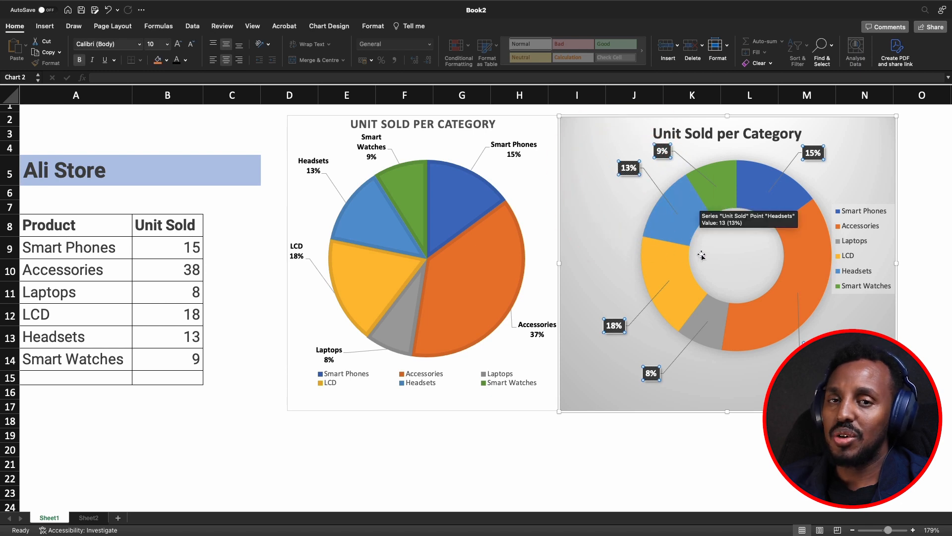
{"action": "left_click", "coordinate": [746, 448]}
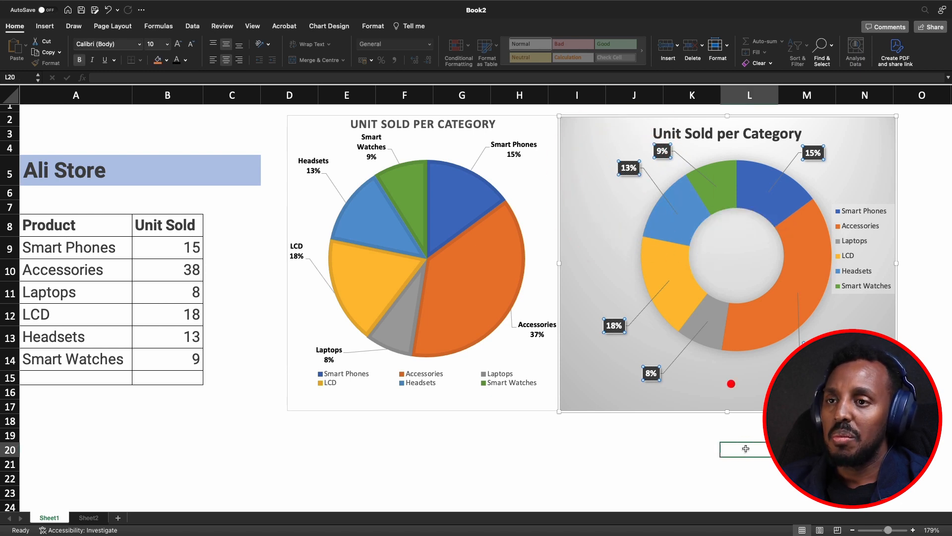
{"action": "left_click", "coordinate": [746, 449]}
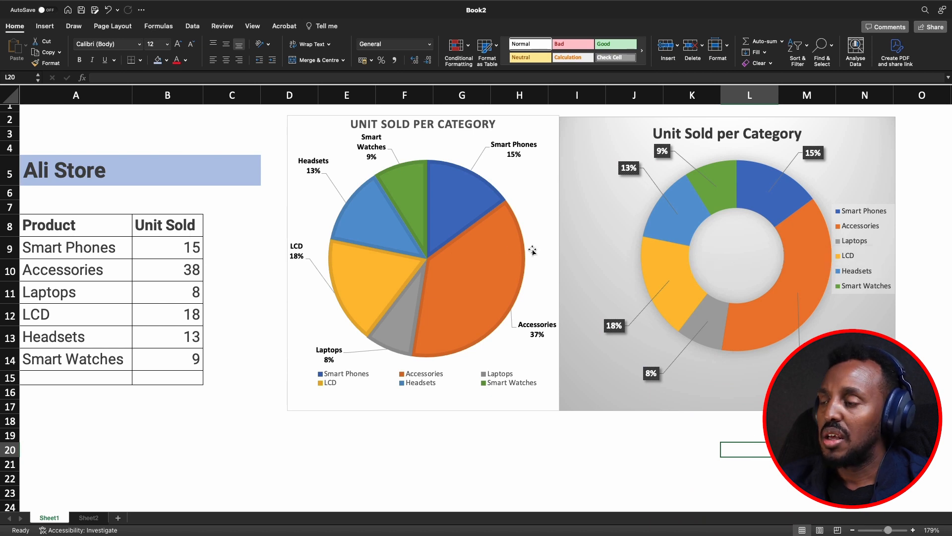
{"action": "left_click", "coordinate": [259, 461]}
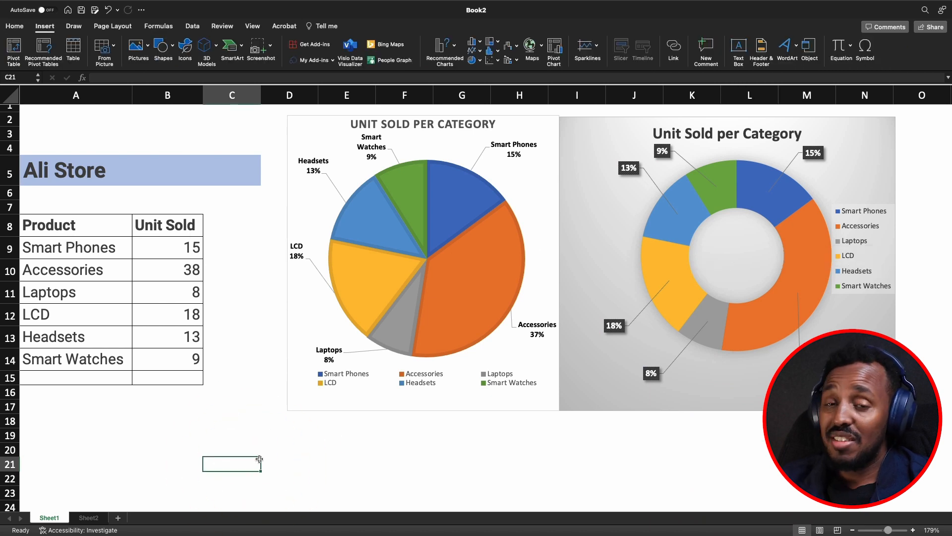
Step: Insert a clustered column chart from the Product and Unit Sold table, A8:B14
{"action": "left_click_drag", "start_coordinate": [28, 225], "coordinate": [156, 351]}
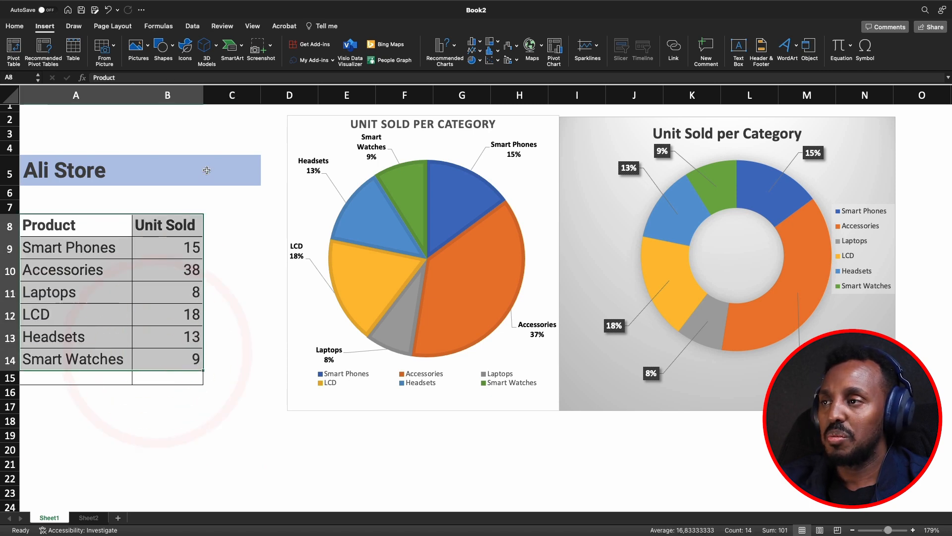
{"action": "left_click", "coordinate": [457, 47]}
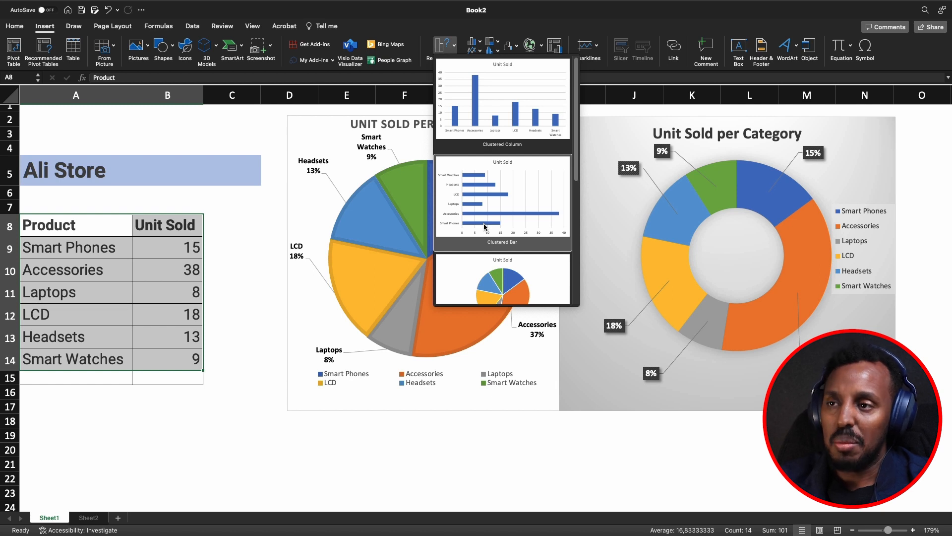
{"action": "left_click", "coordinate": [485, 122]}
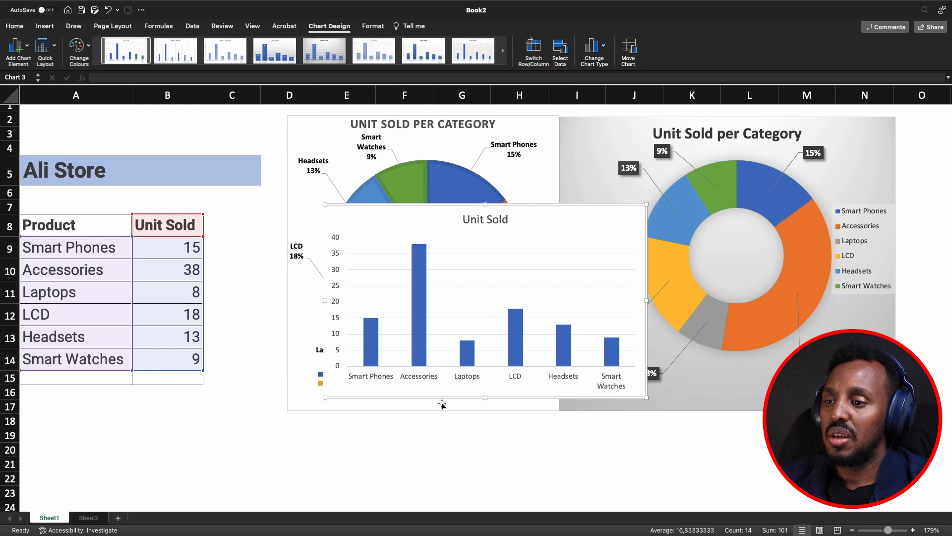
Step: Move the column chart below the pie chart and shrink it to roughly the pie chart's width
{"action": "left_click_drag", "start_coordinate": [444, 399], "coordinate": [393, 496]}
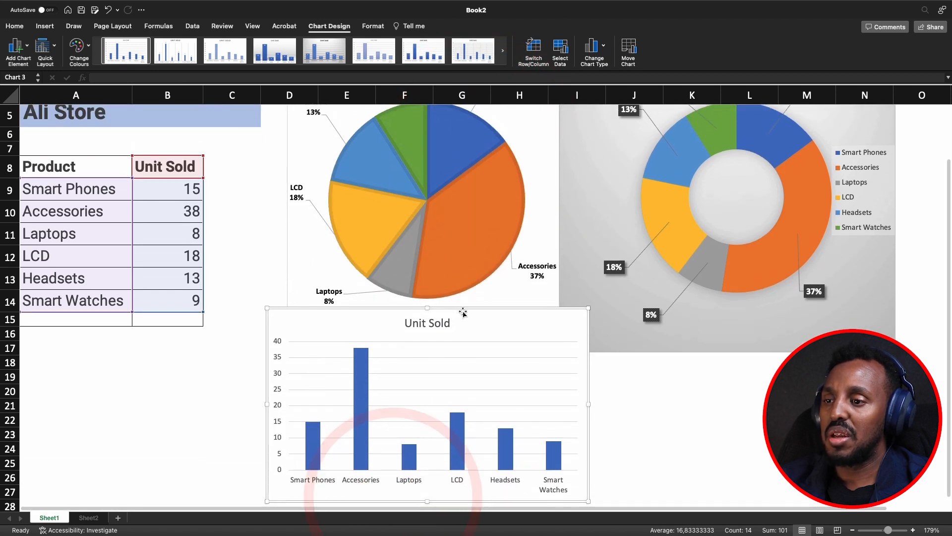
{"action": "scroll", "coordinate": [474, 296], "scroll_direction": "down", "scroll_amount": 2}
{"action": "left_click_drag", "start_coordinate": [472, 293], "coordinate": [491, 338]}
{"action": "left_click_drag", "start_coordinate": [607, 335], "coordinate": [574, 355]}
{"action": "scroll", "coordinate": [625, 356], "scroll_direction": "down", "scroll_amount": 4}
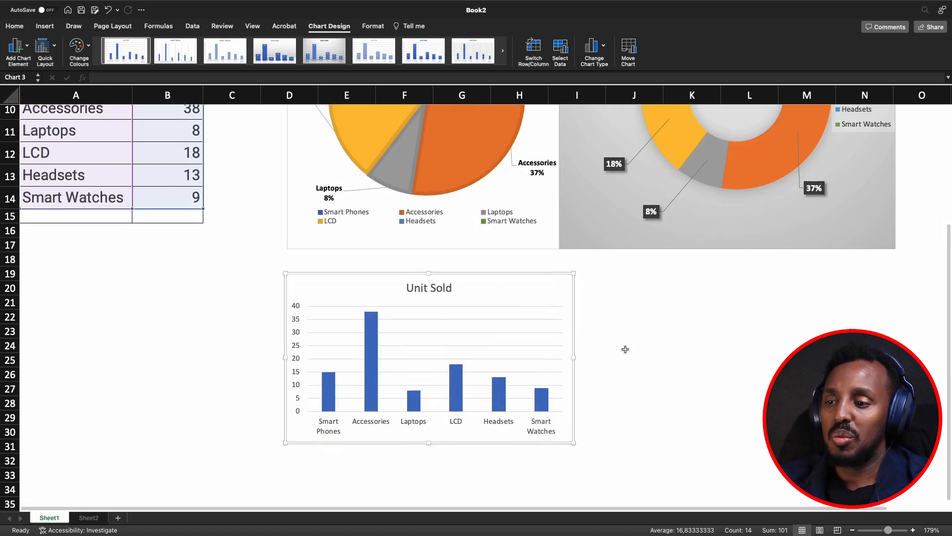
Step: Apply the grey gradient chart style with data labels on the bars to the column chart
{"action": "left_click", "coordinate": [642, 392]}
{"action": "left_click", "coordinate": [459, 444]}
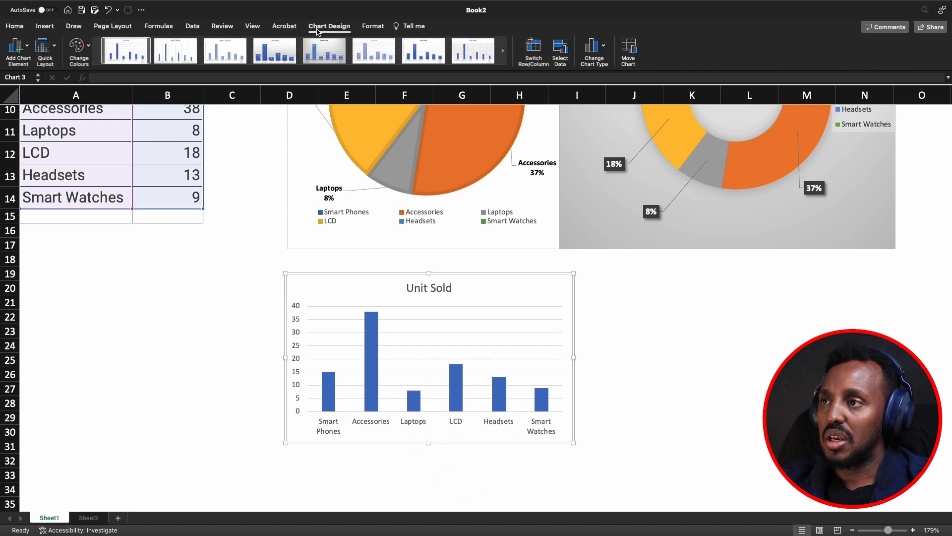
{"action": "left_click", "coordinate": [321, 52]}
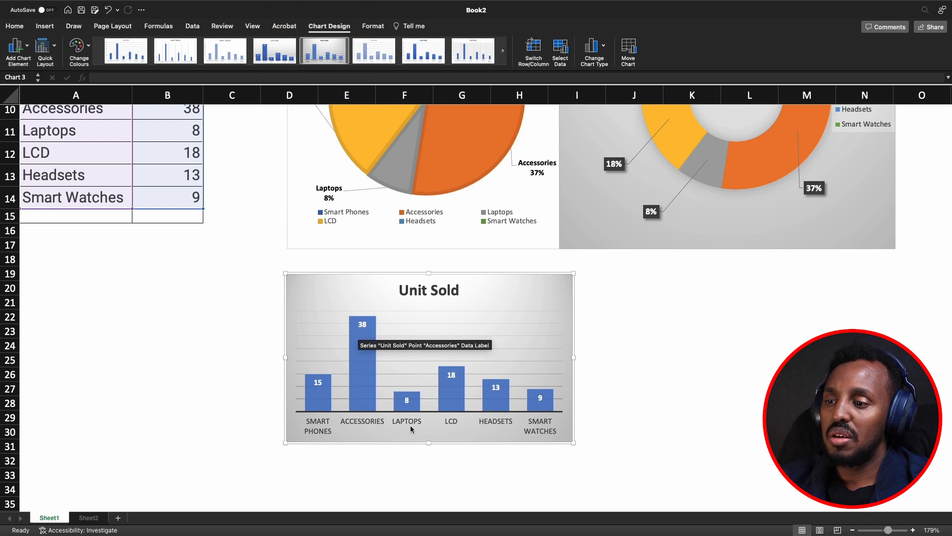
{"action": "left_click", "coordinate": [647, 372]}
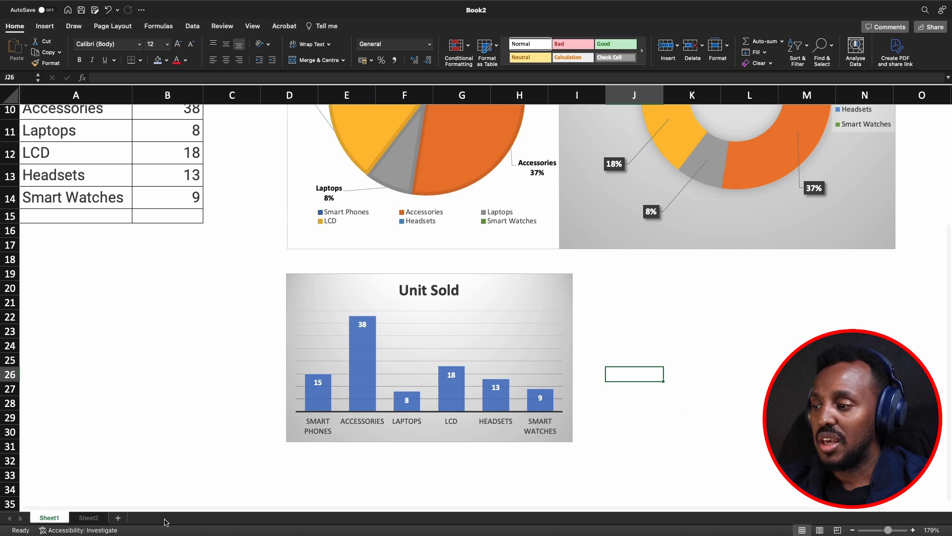
Step: On Sheet2, insert a clustered bar chart comparing Previous Month and Current Month from A6:C12
{"action": "left_click", "coordinate": [88, 517]}
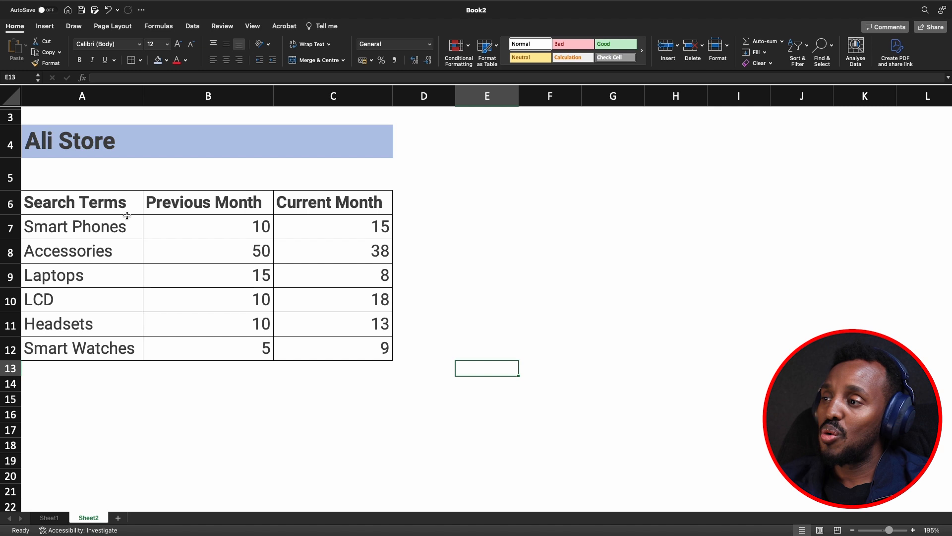
{"action": "mouse_move", "coordinate": [83, 202]}
{"action": "left_mouse_down"}
{"action": "mouse_move", "coordinate": [308, 311]}
{"action": "mouse_move", "coordinate": [311, 345]}
{"action": "left_mouse_up"}
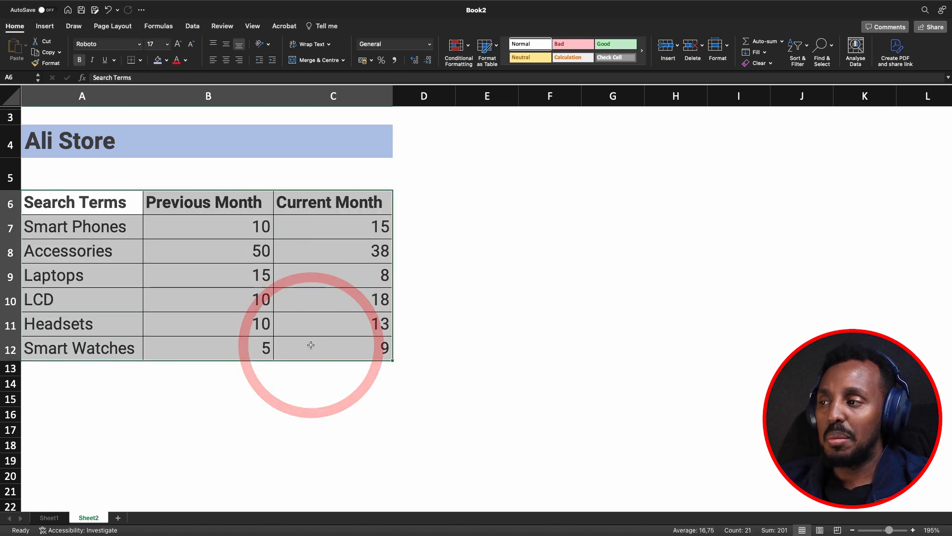
{"action": "left_click", "coordinate": [52, 30]}
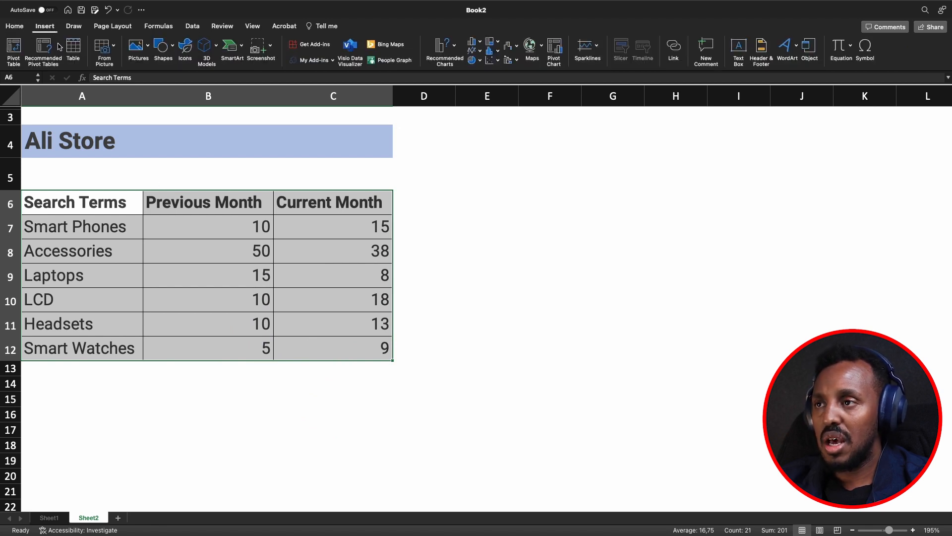
{"action": "left_click", "coordinate": [455, 47]}
{"action": "scroll", "coordinate": [473, 186], "scroll_direction": "down", "scroll_amount": 4}
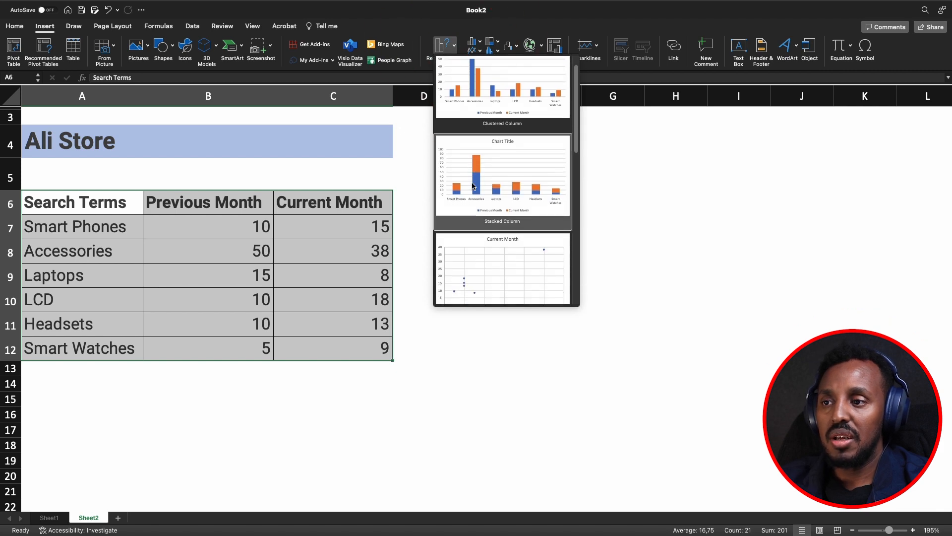
{"action": "scroll", "coordinate": [473, 186], "scroll_direction": "down", "scroll_amount": 5}
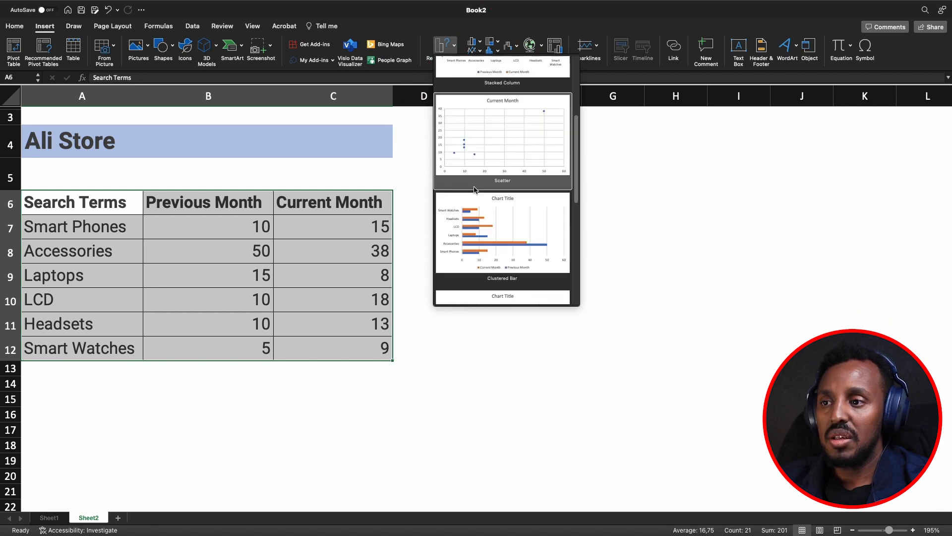
{"action": "left_click", "coordinate": [475, 242]}
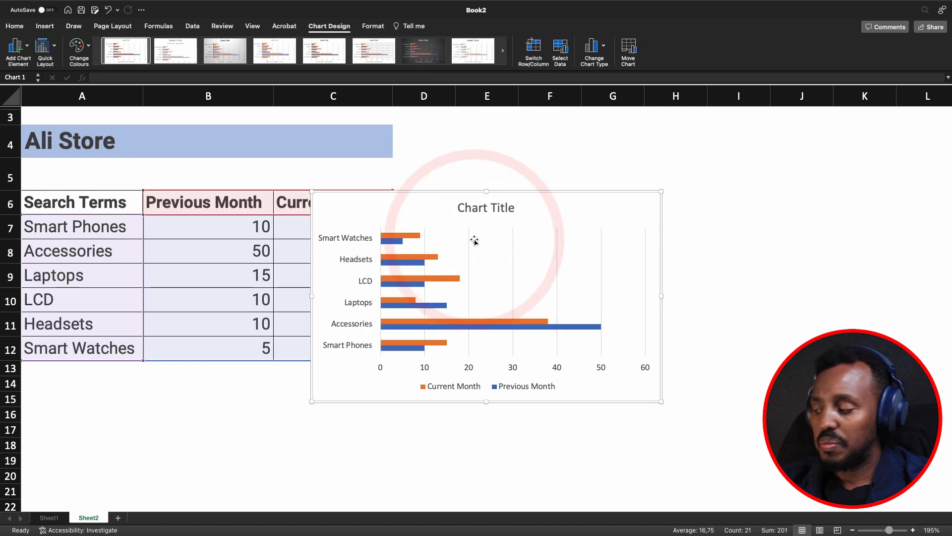
Step: Move the clustered bar chart off the table into the empty area beside it and deselect it
{"action": "left_click_drag", "start_coordinate": [551, 198], "coordinate": [661, 174]}
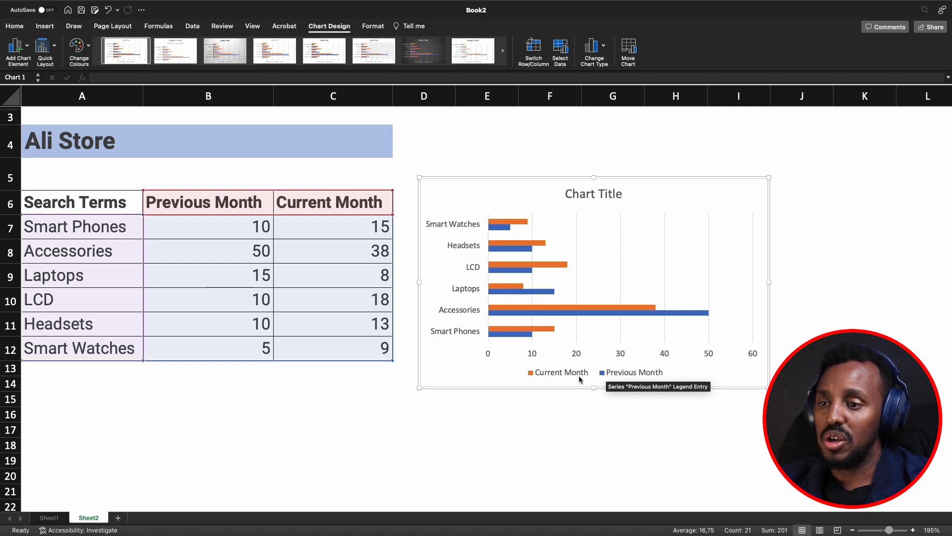
{"action": "left_click", "coordinate": [584, 425]}
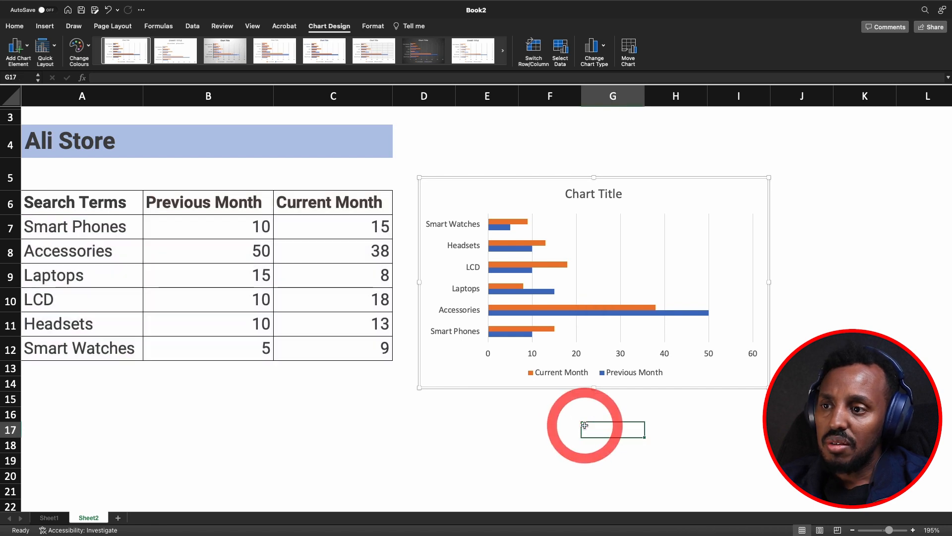
{"action": "left_click", "coordinate": [487, 442]}
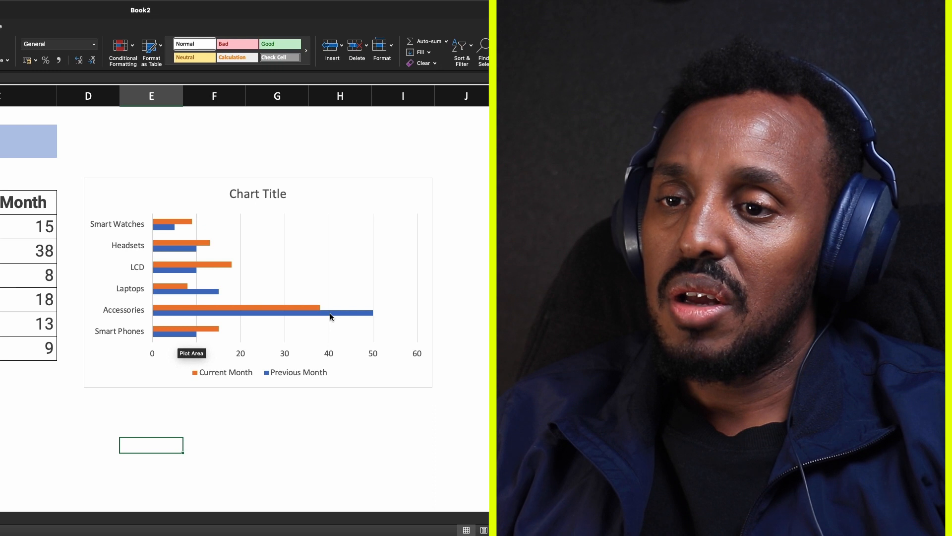
{"action": "mouse_move", "coordinate": [329, 314]}
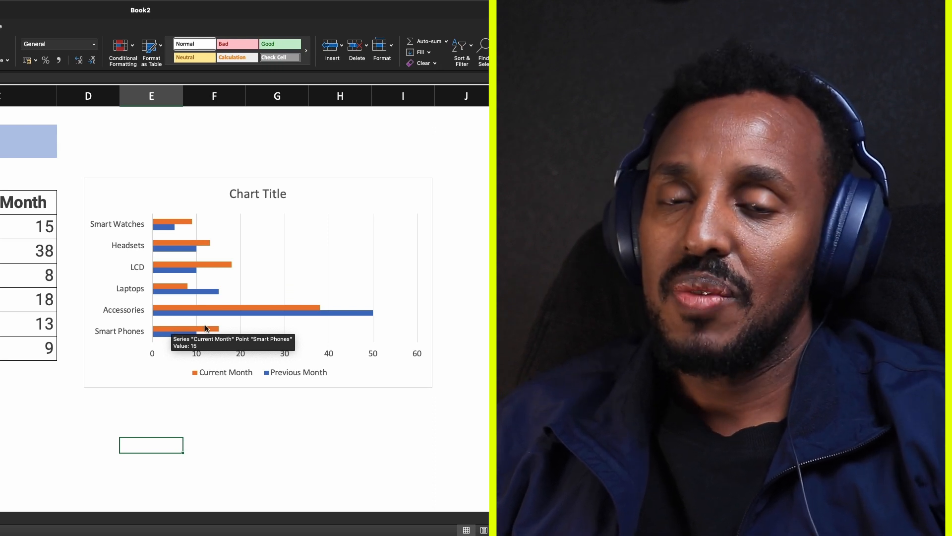
{"action": "left_click", "coordinate": [1, 435]}
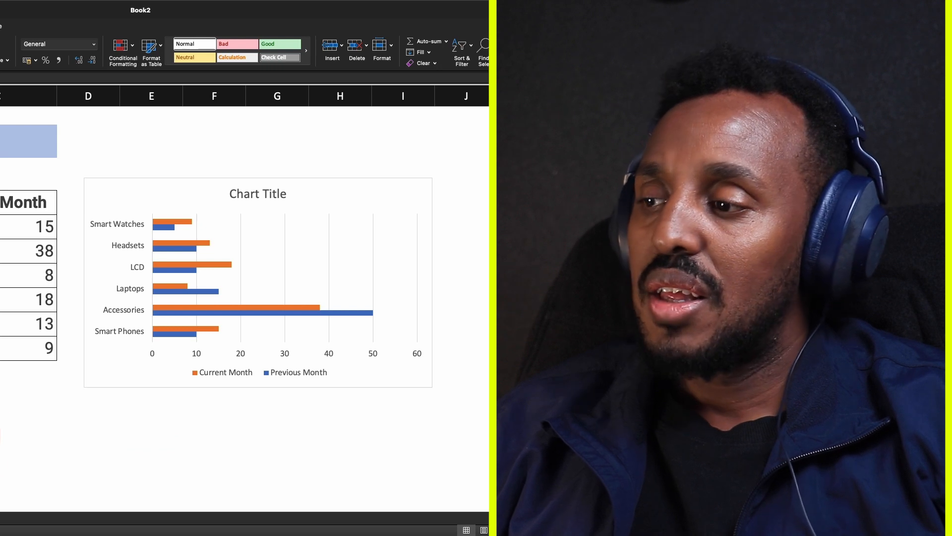